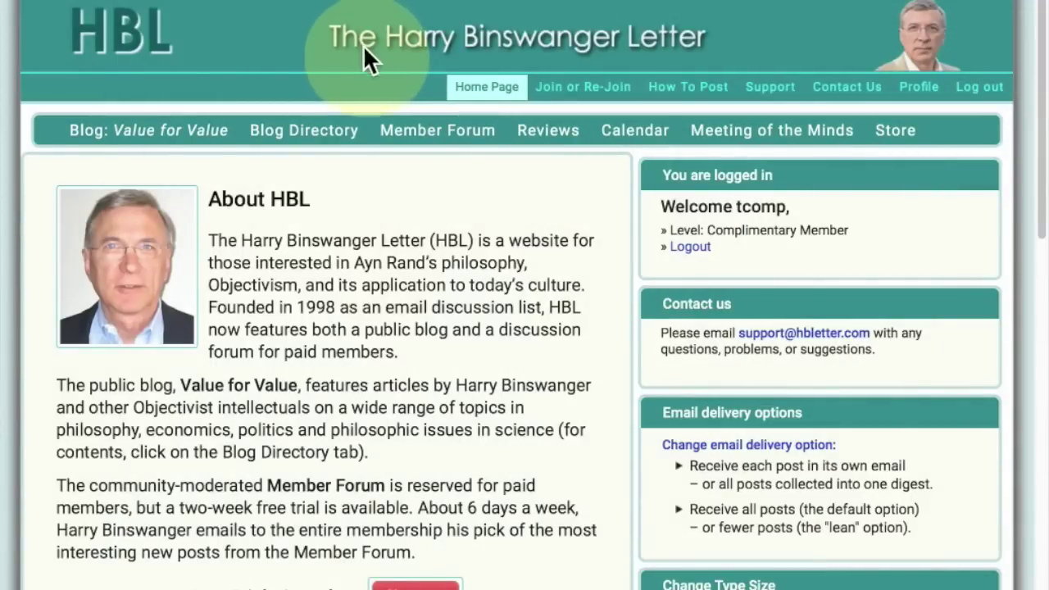
- Browse the Member Forum's directory of 42 pages of topic threads and its threads-by-date list
{"action": "left_click", "coordinate": [441, 138]}
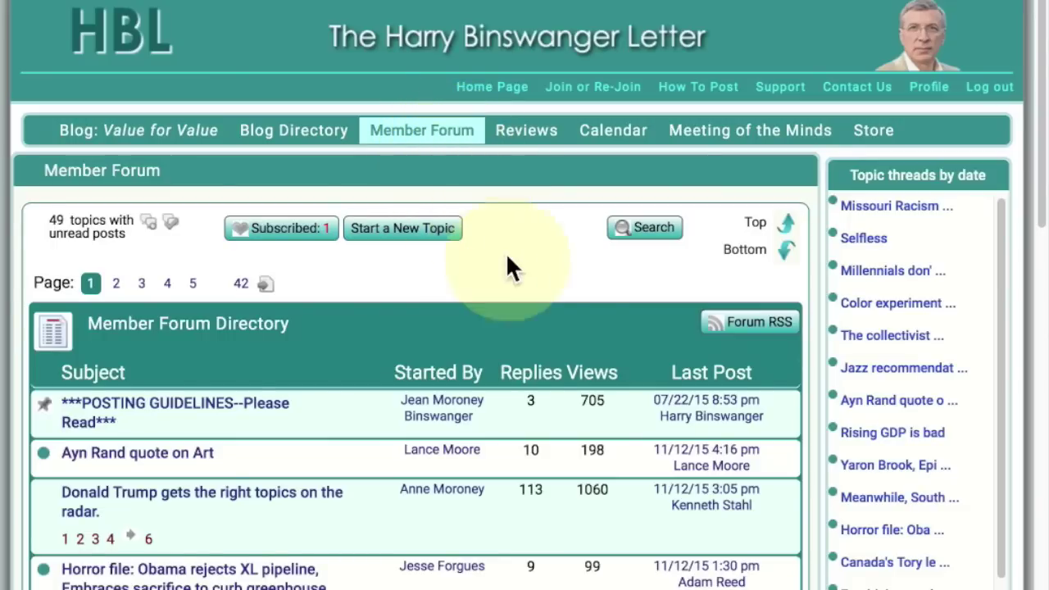
{"action": "scroll", "coordinate": [591, 350], "scroll_direction": "down", "scroll_amount": 2}
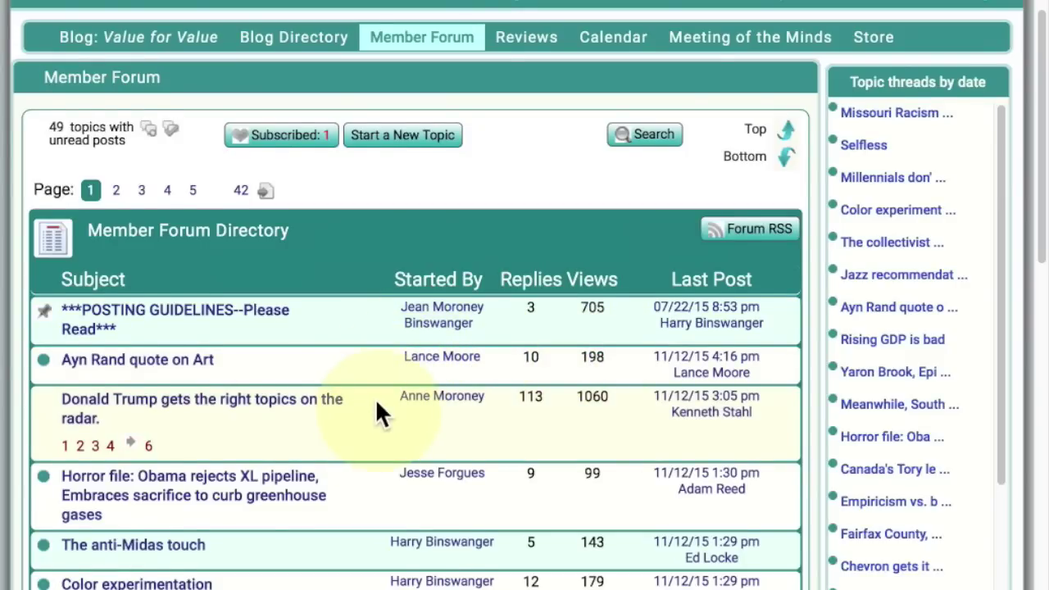
{"action": "scroll", "coordinate": [379, 408], "scroll_direction": "down", "scroll_amount": 3}
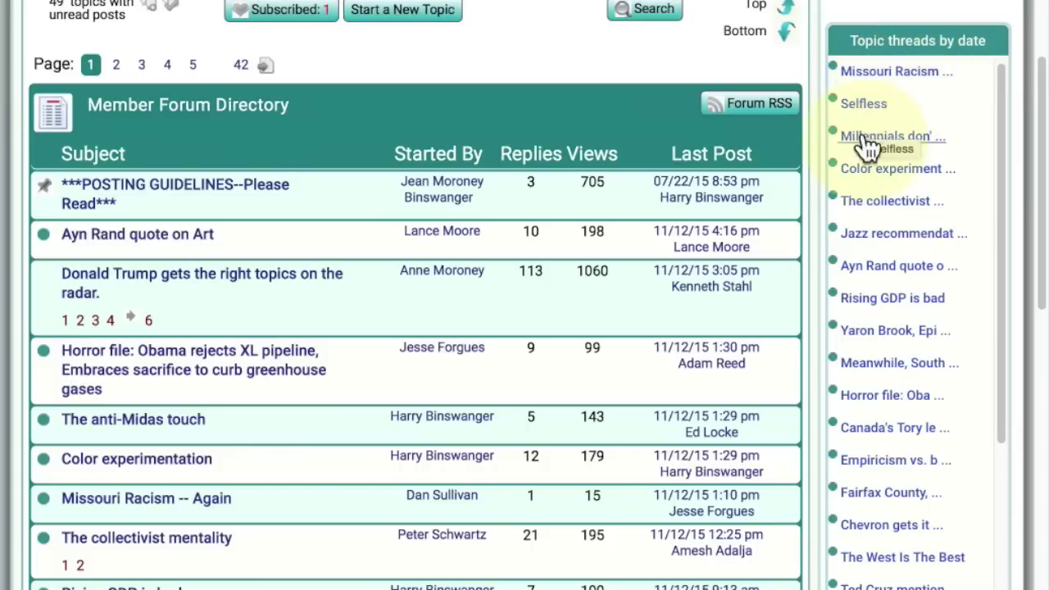
{"action": "scroll", "coordinate": [876, 166], "scroll_direction": "down", "scroll_amount": 3}
{"action": "scroll", "coordinate": [874, 159], "scroll_direction": "up", "scroll_amount": 1}
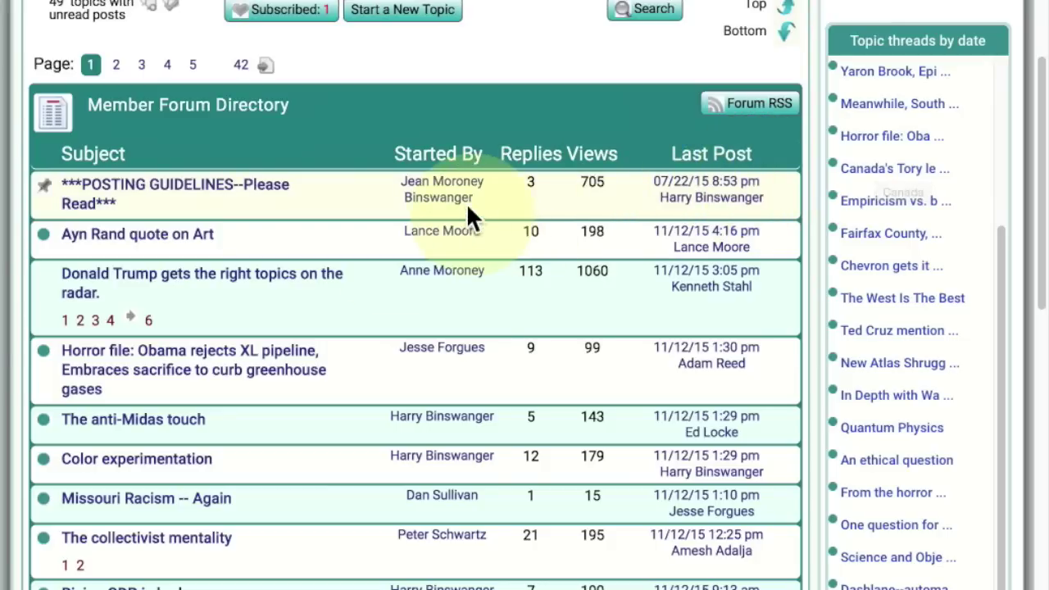
- Read the first page of 'Donald Trump gets the right topics on the radar.' and return to the top
{"action": "left_click", "coordinate": [222, 270]}
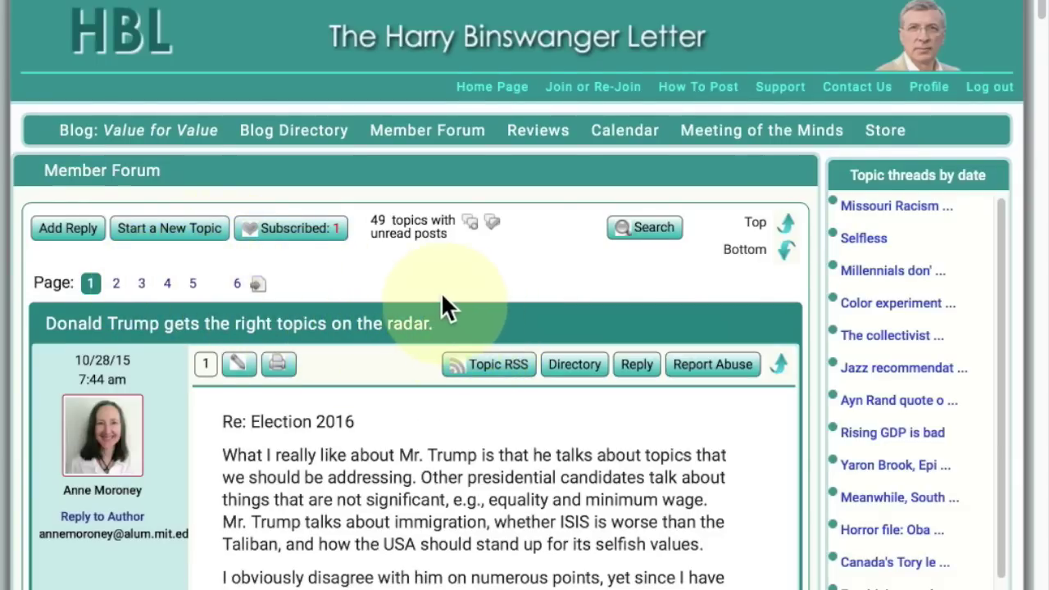
{"action": "scroll", "coordinate": [445, 300], "scroll_direction": "down", "scroll_amount": 20}
{"action": "scroll", "coordinate": [463, 310], "scroll_direction": "down", "scroll_amount": 20}
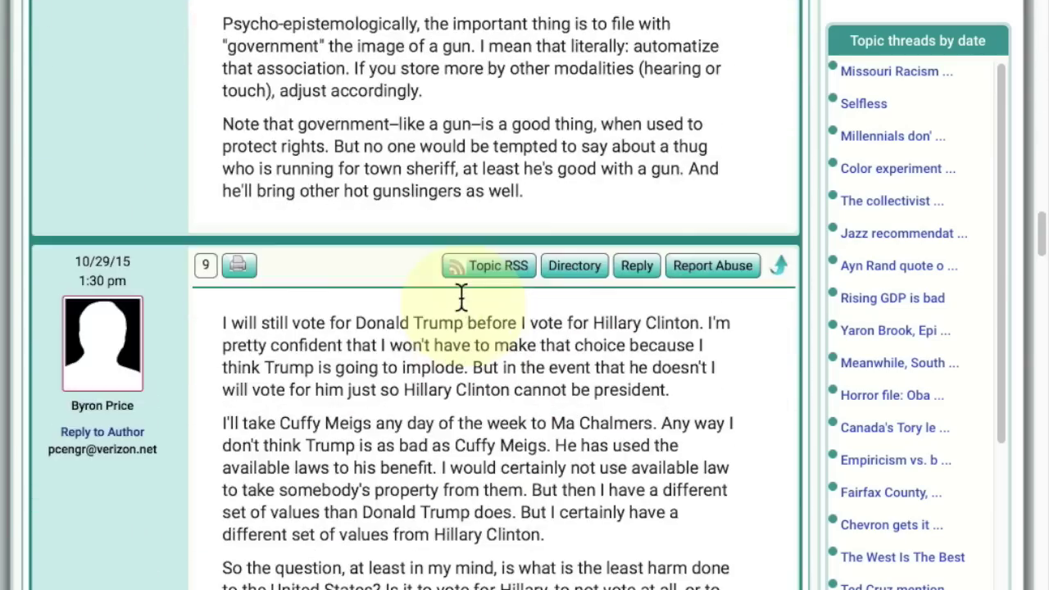
{"action": "scroll", "coordinate": [467, 294], "scroll_direction": "down", "scroll_amount": 10}
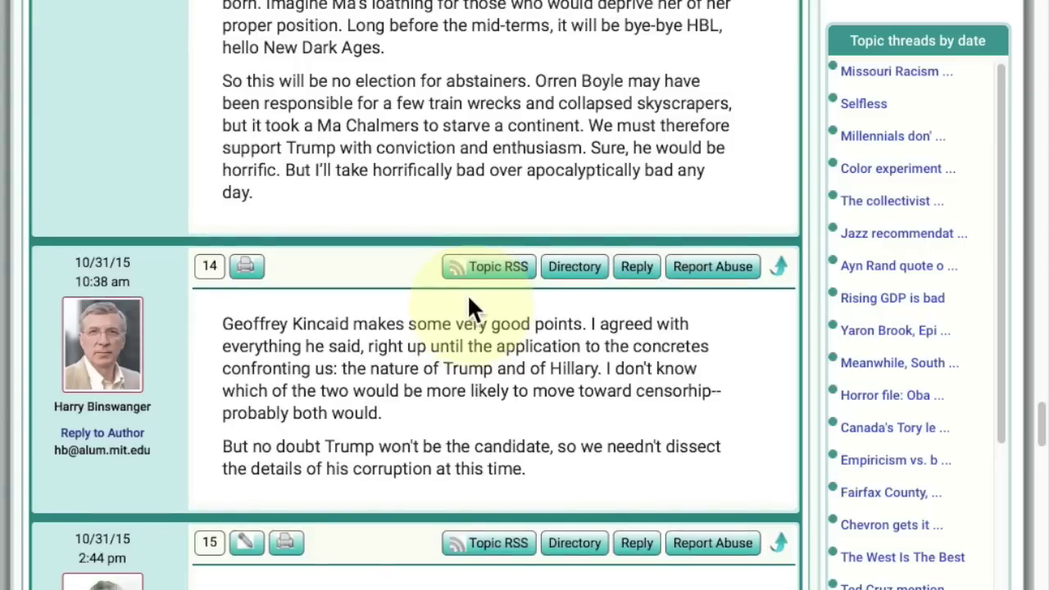
{"action": "scroll", "coordinate": [358, 136], "scroll_direction": "down", "scroll_amount": 20}
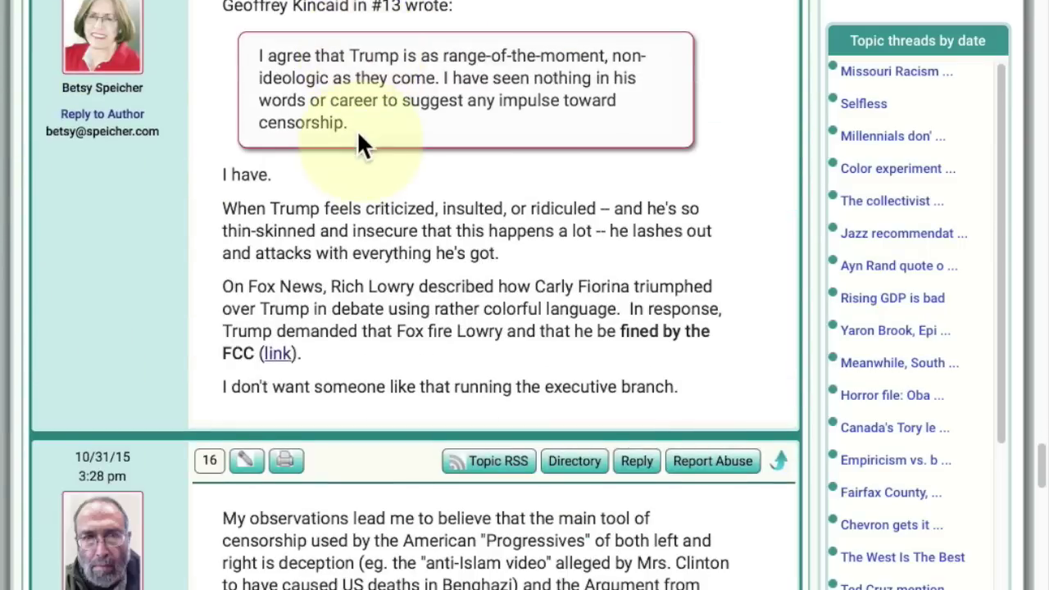
{"action": "scroll", "coordinate": [359, 140], "scroll_direction": "down", "scroll_amount": 15}
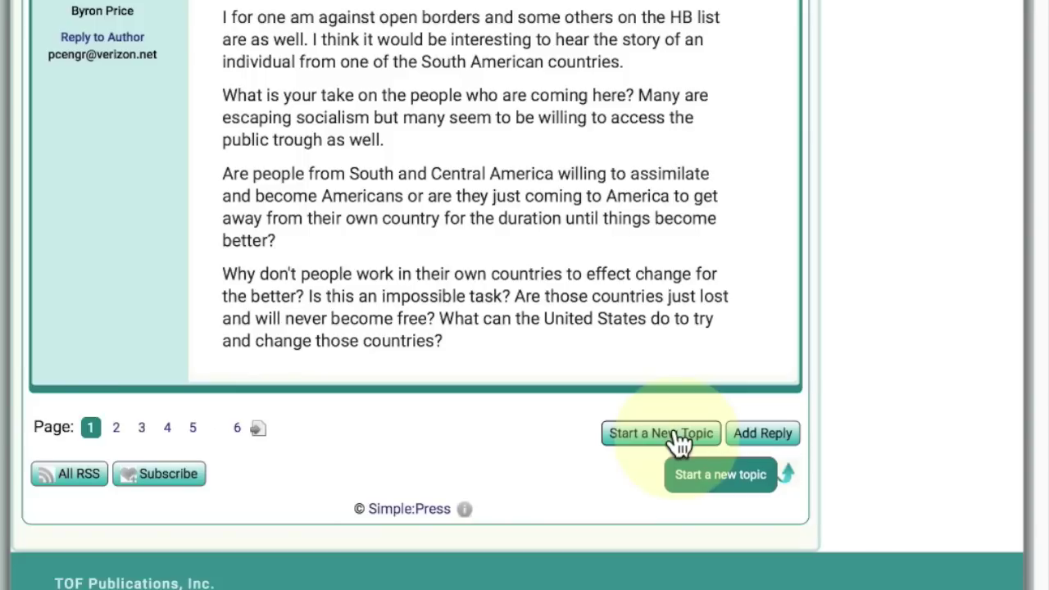
{"action": "left_click", "coordinate": [785, 482]}
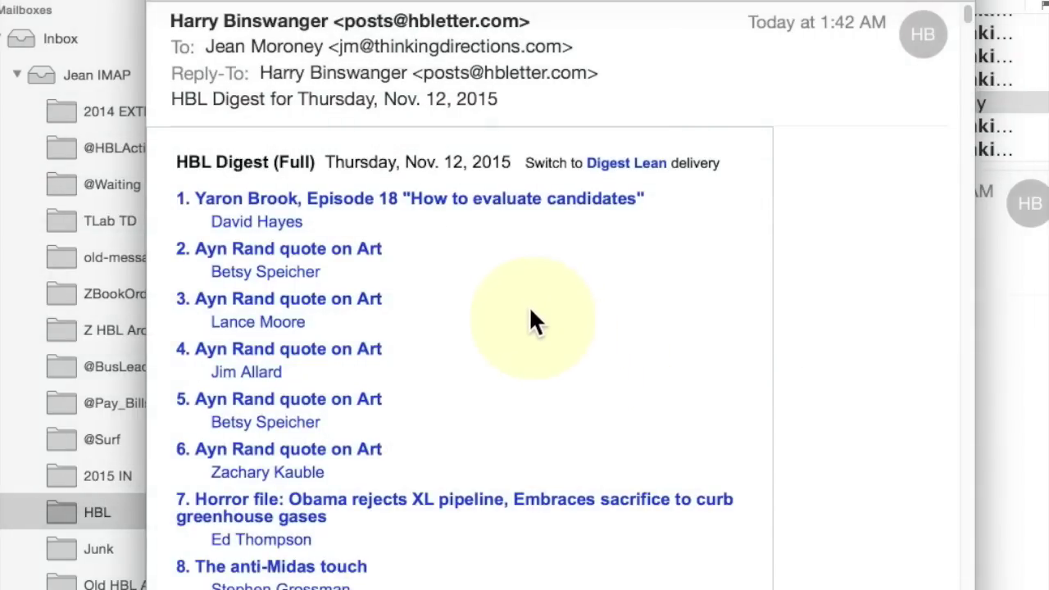
- Scan the Nov. 12, 2015 Full Digest's post list and jump to post 16, the Donald Trump thread
{"action": "scroll", "coordinate": [530, 311], "scroll_direction": "down", "scroll_amount": 5}
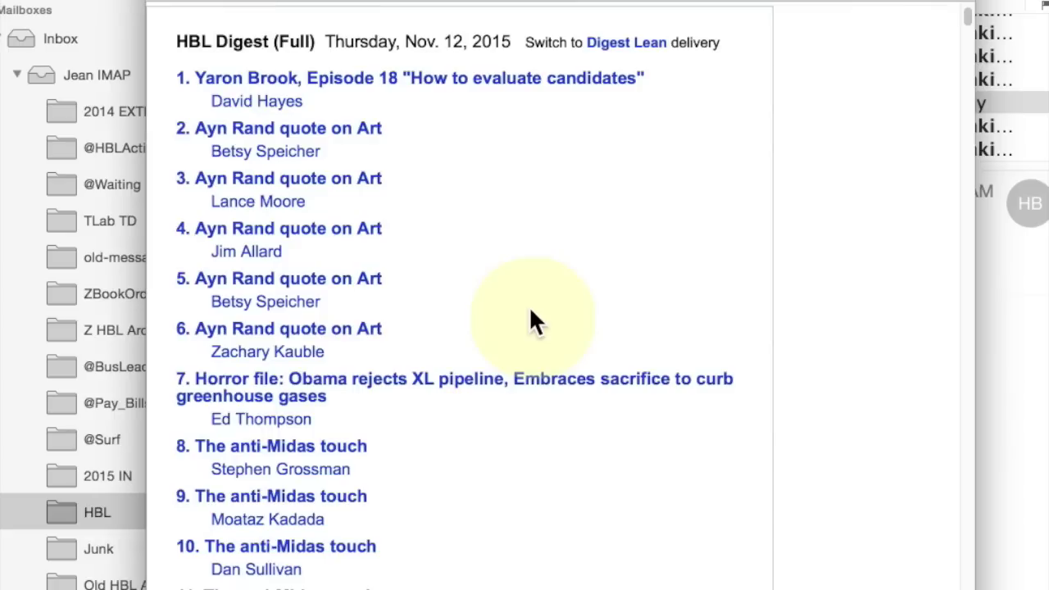
{"action": "scroll", "coordinate": [530, 320], "scroll_direction": "down", "scroll_amount": 12}
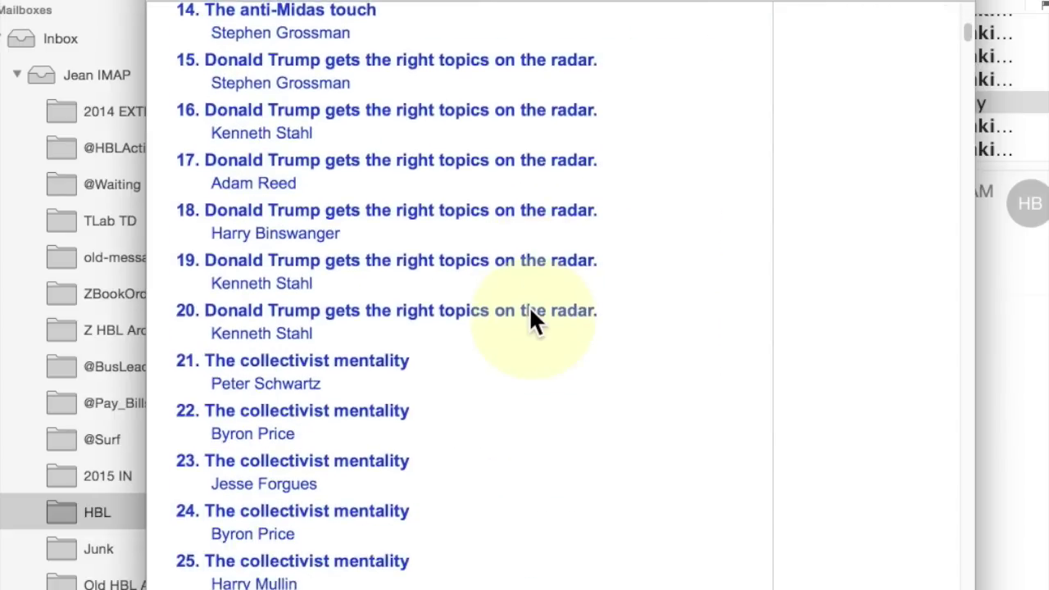
{"action": "scroll", "coordinate": [531, 319], "scroll_direction": "up", "scroll_amount": 6}
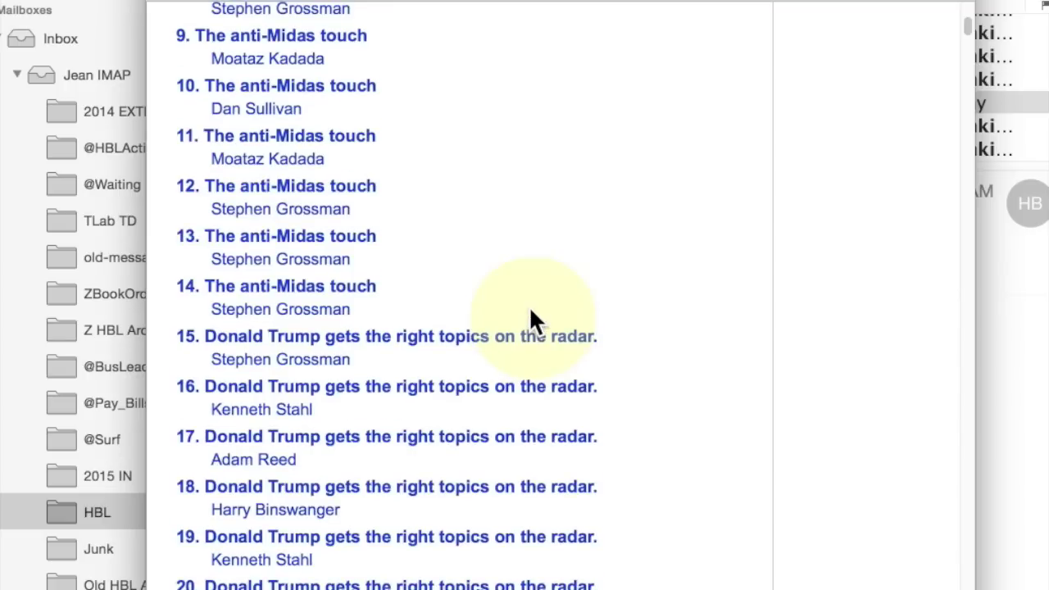
{"action": "scroll", "coordinate": [531, 319], "scroll_direction": "down", "scroll_amount": 1}
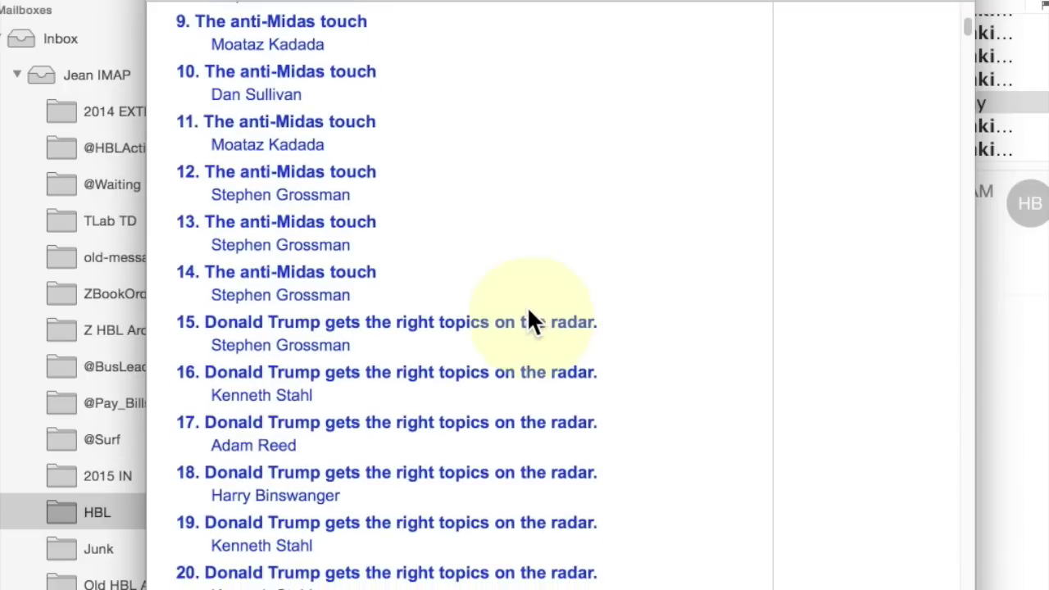
{"action": "left_click", "coordinate": [291, 379]}
- Read through post 16, 'Donald Trump gets the right topics on the radar.', in the digest
{"action": "scroll", "coordinate": [421, 326], "scroll_direction": "up", "scroll_amount": 3}
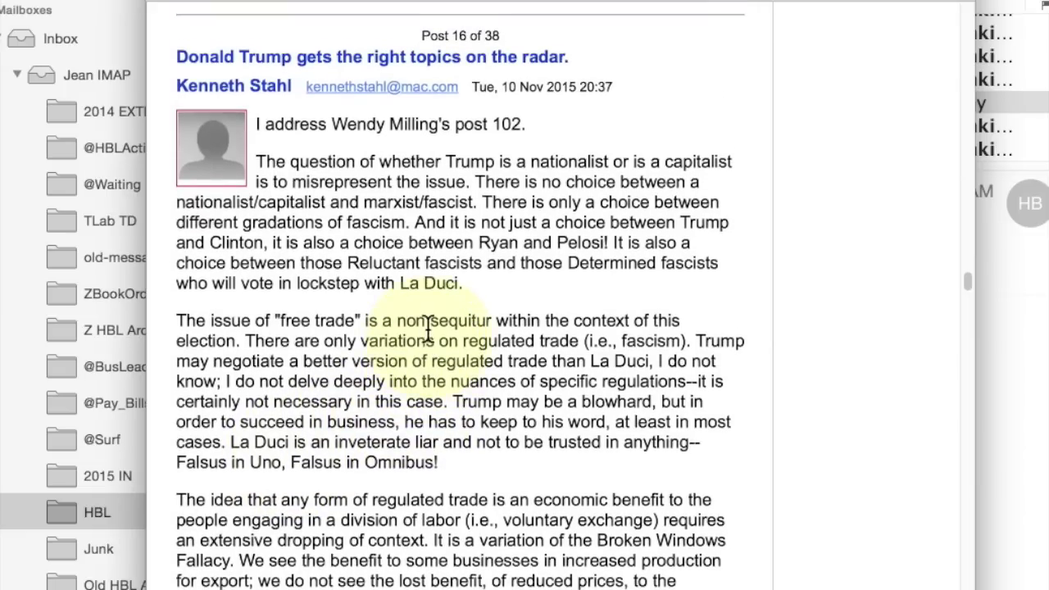
{"action": "scroll", "coordinate": [423, 326], "scroll_direction": "down", "scroll_amount": 5}
{"action": "scroll", "coordinate": [424, 326], "scroll_direction": "down", "scroll_amount": 10}
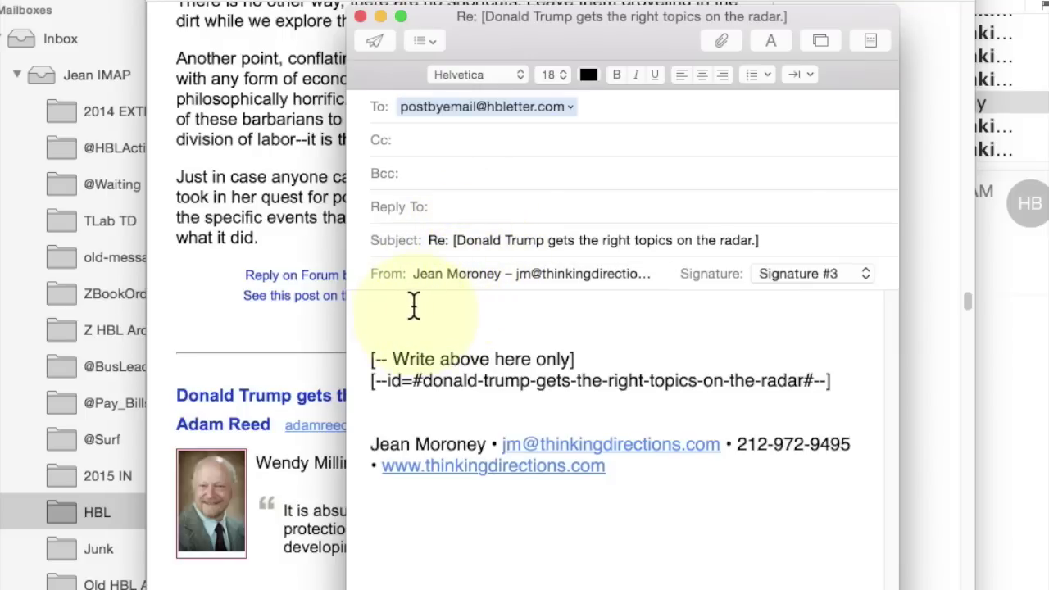
- Send the forum reply 'Now is the time.' to the Donald Trump thread
{"action": "type", "text": "Now is the time."}
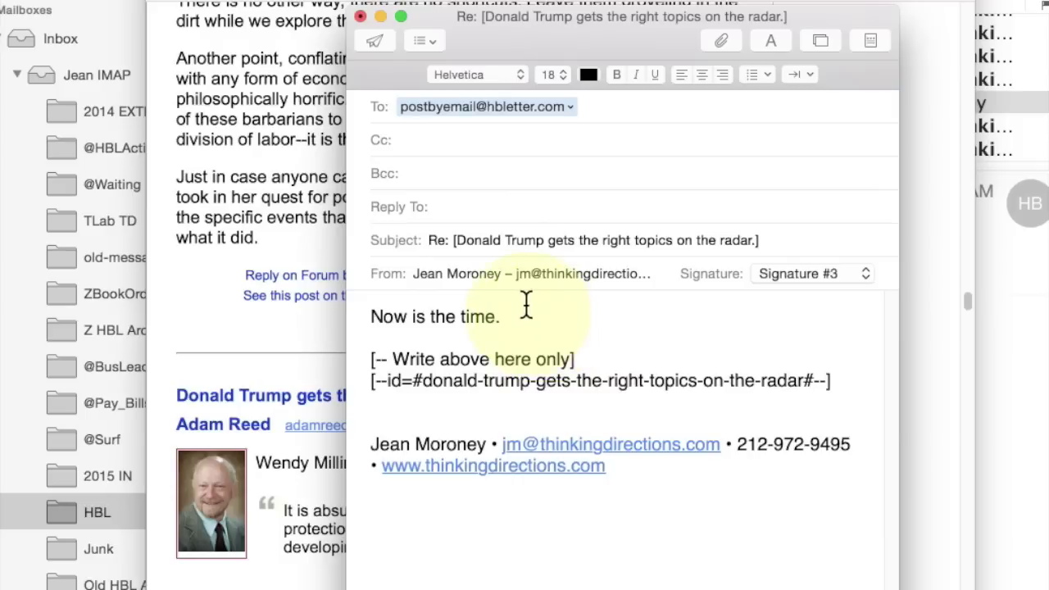
{"action": "left_click", "coordinate": [377, 42]}
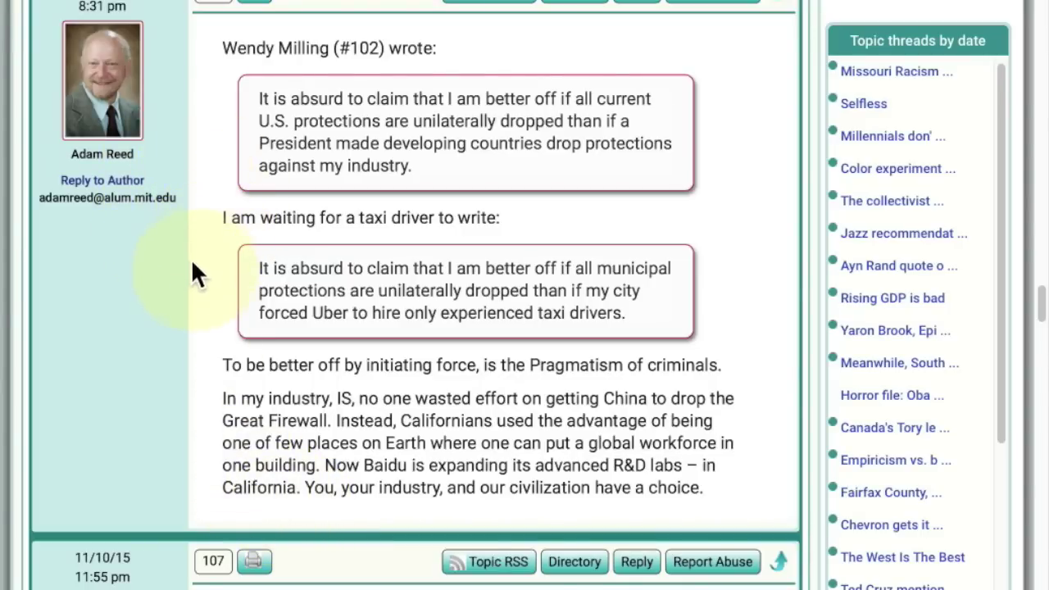
- Read posts 106 and 107 of the Donald Trump thread and their quotes of post #102
{"action": "scroll", "coordinate": [199, 271], "scroll_direction": "down", "scroll_amount": 1}
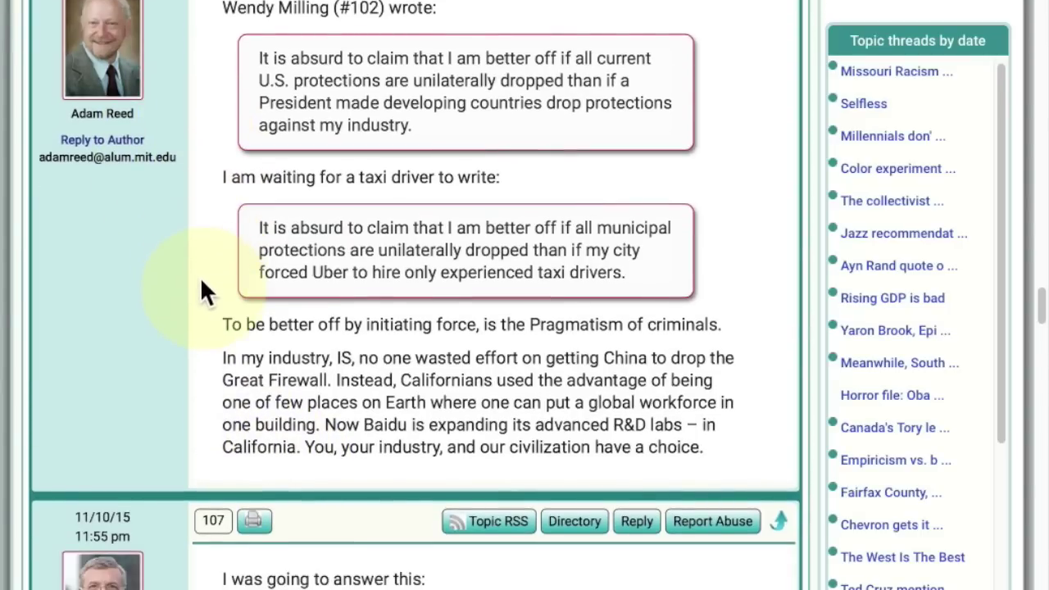
{"action": "scroll", "coordinate": [201, 278], "scroll_direction": "down", "scroll_amount": 5}
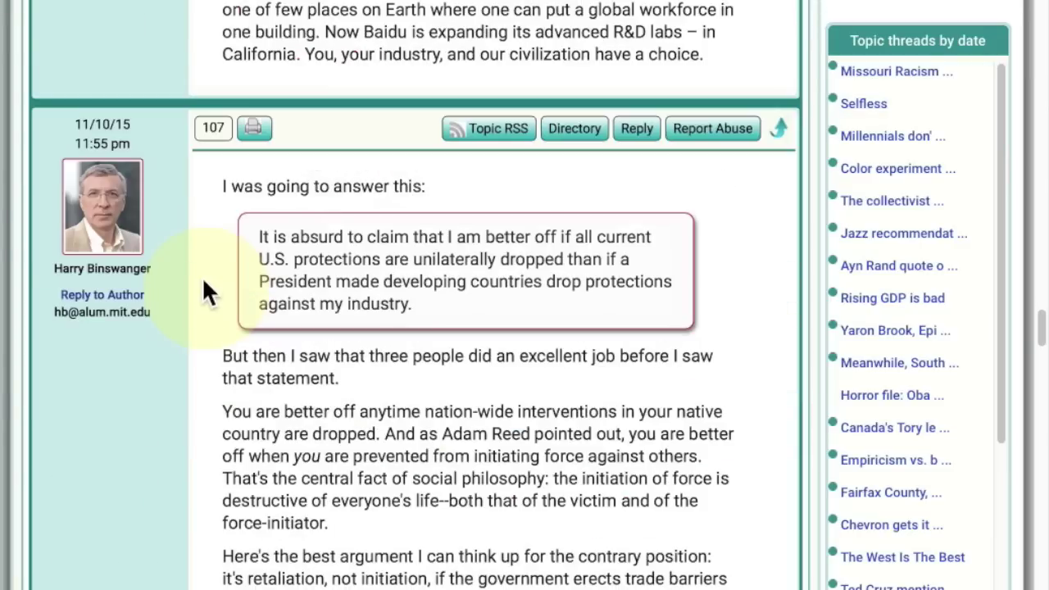
{"action": "scroll", "coordinate": [202, 276], "scroll_direction": "down", "scroll_amount": 1}
{"action": "scroll", "coordinate": [213, 209], "scroll_direction": "down", "scroll_amount": 1}
{"action": "scroll", "coordinate": [229, 229], "scroll_direction": "down", "scroll_amount": 10}
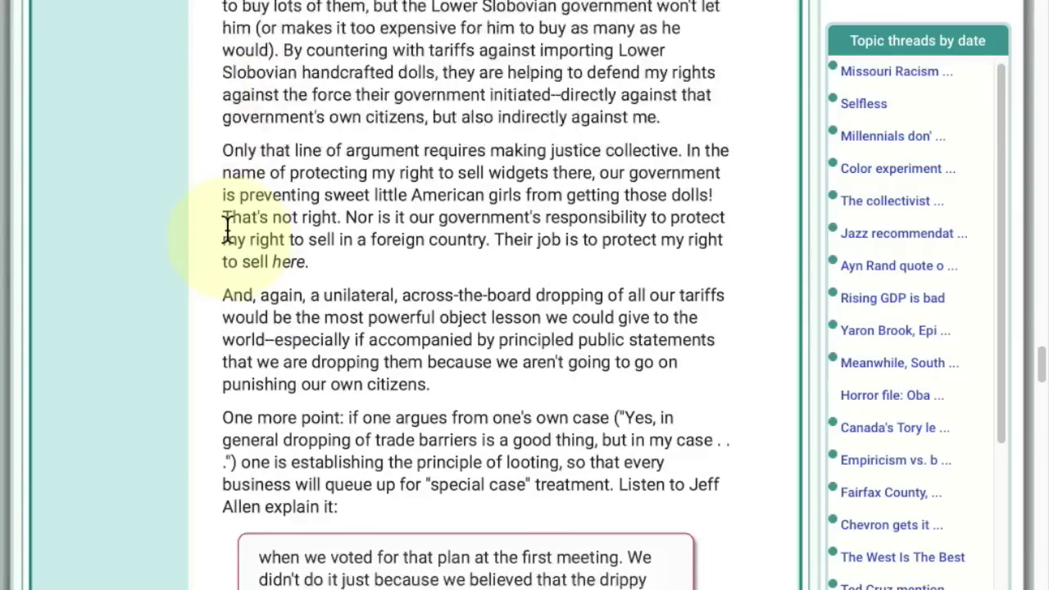
{"action": "scroll", "coordinate": [228, 227], "scroll_direction": "down", "scroll_amount": 9}
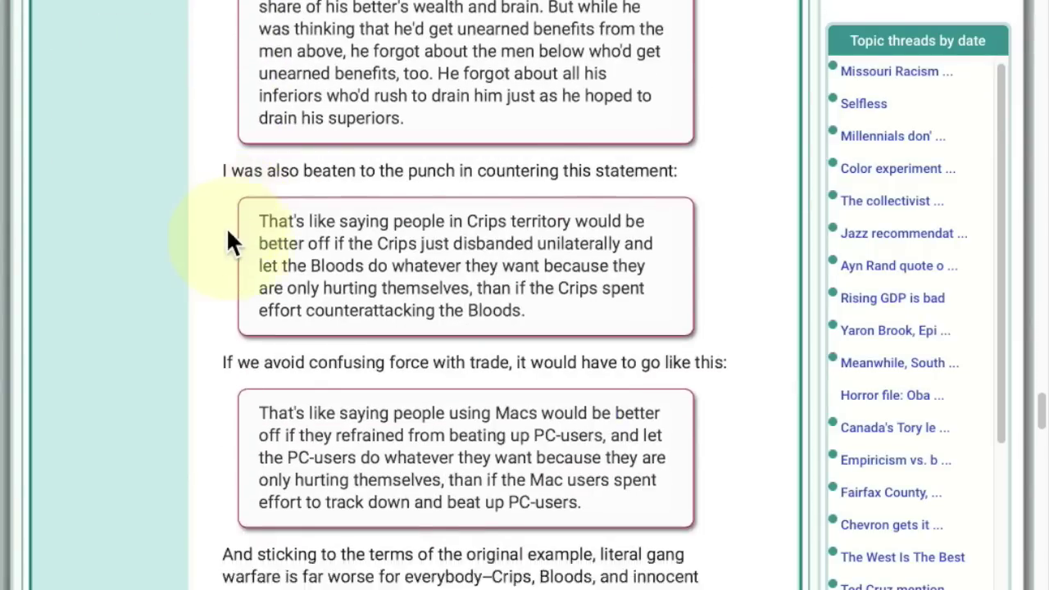
{"action": "scroll", "coordinate": [227, 227], "scroll_direction": "down", "scroll_amount": 1}
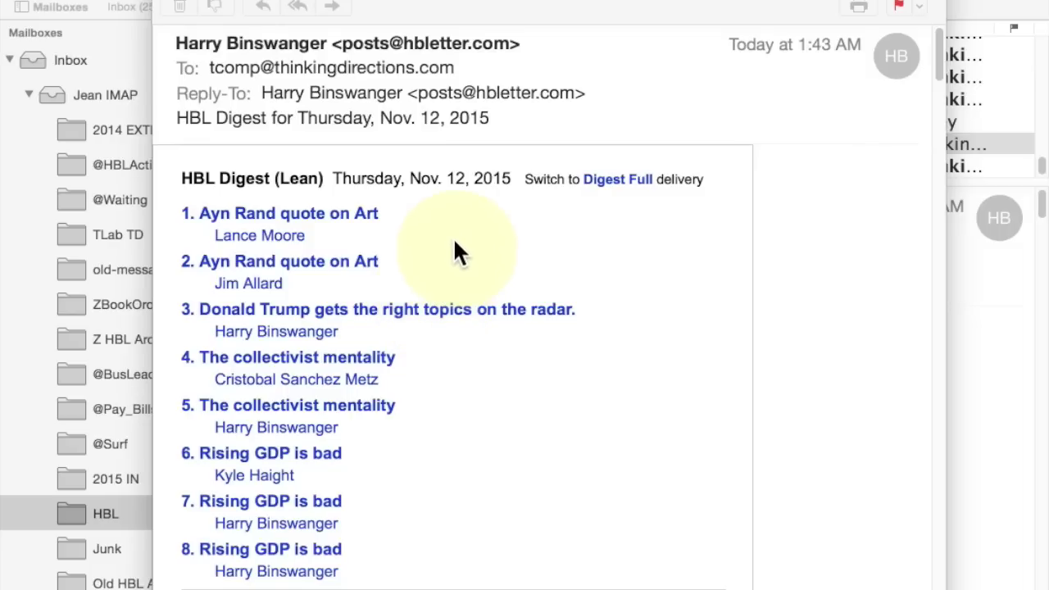
- Focus the separate Lean HBL Digest window for Nov. 12, 2015 and close it with Cmd+W
{"action": "left_click", "coordinate": [379, 118]}
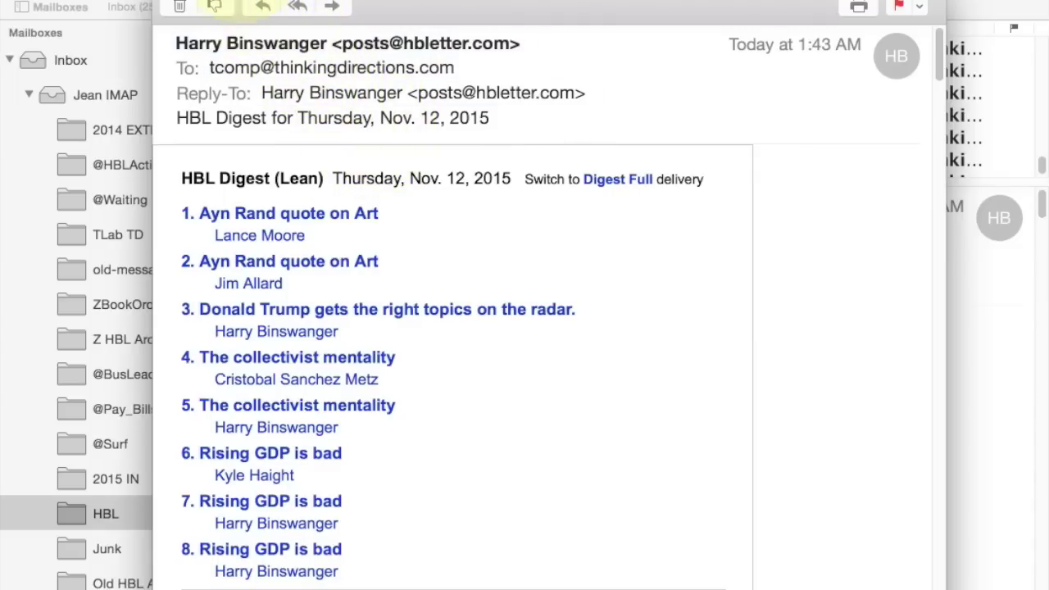
{"action": "key", "text": "super+w"}
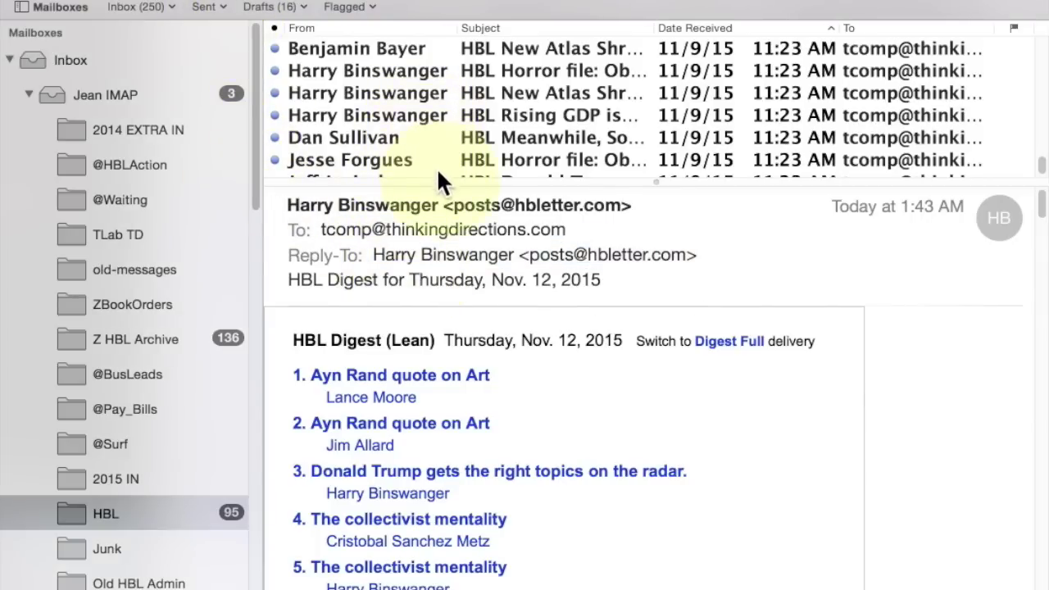
- Enlarge the message list and read the 'HBL New Atlas Shrugged Movie' post, 7 of 8
{"action": "left_click_drag", "start_coordinate": [440, 182], "coordinate": [428, 328]}
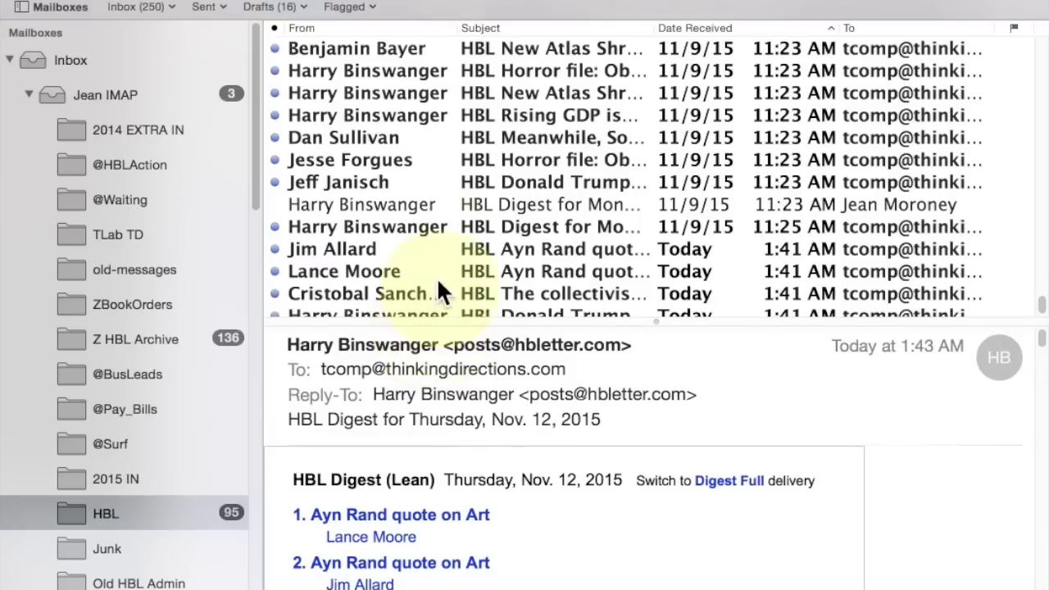
{"action": "left_click", "coordinate": [367, 42]}
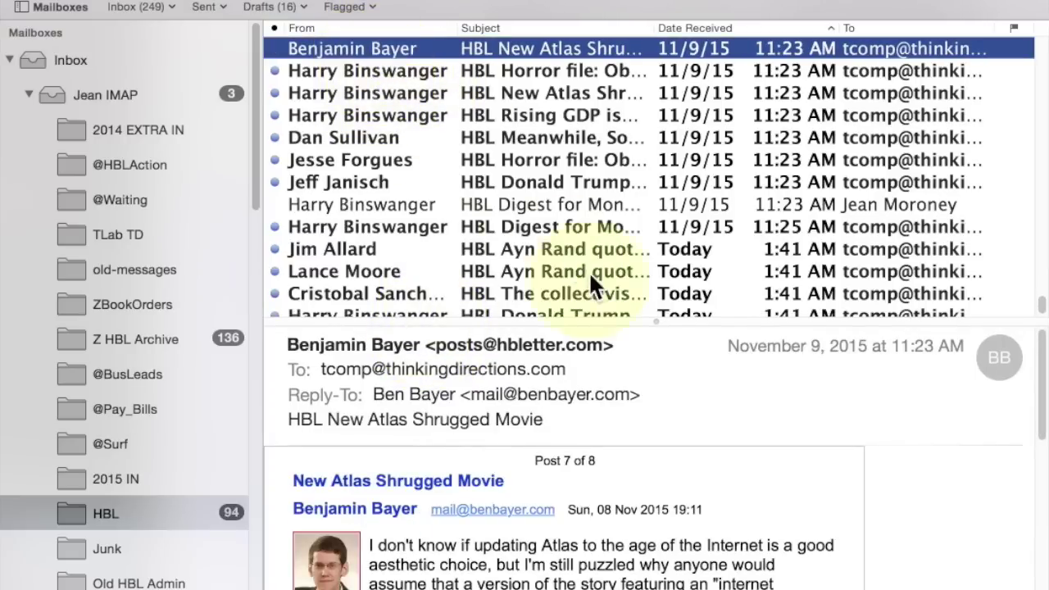
{"action": "scroll", "coordinate": [590, 274], "scroll_direction": "down", "scroll_amount": 1}
{"action": "scroll", "coordinate": [615, 435], "scroll_direction": "down", "scroll_amount": 5}
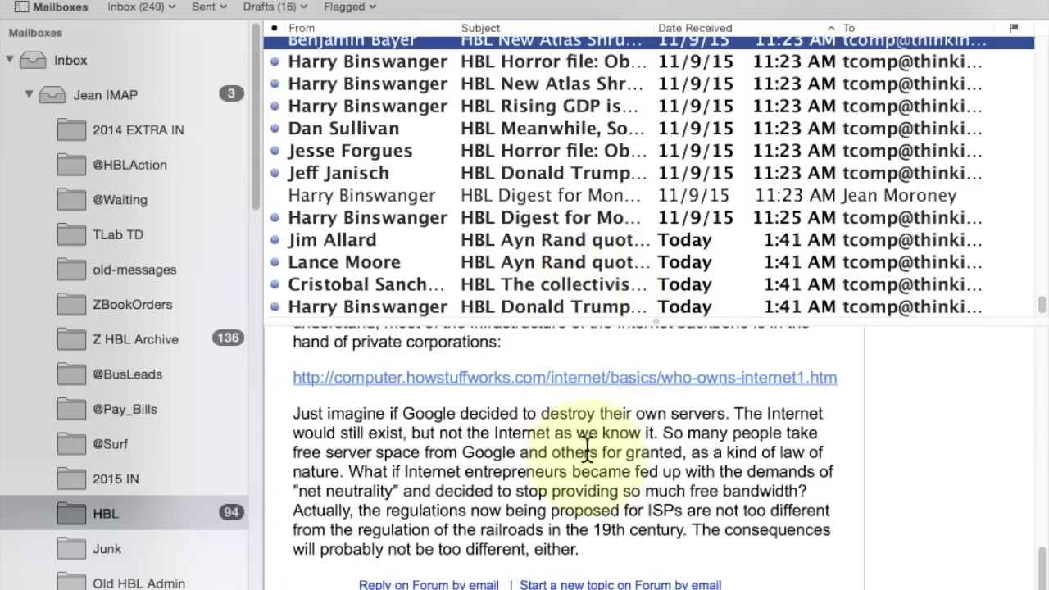
{"action": "scroll", "coordinate": [590, 442], "scroll_direction": "up", "scroll_amount": 5}
{"action": "scroll", "coordinate": [592, 440], "scroll_direction": "down", "scroll_amount": 10}
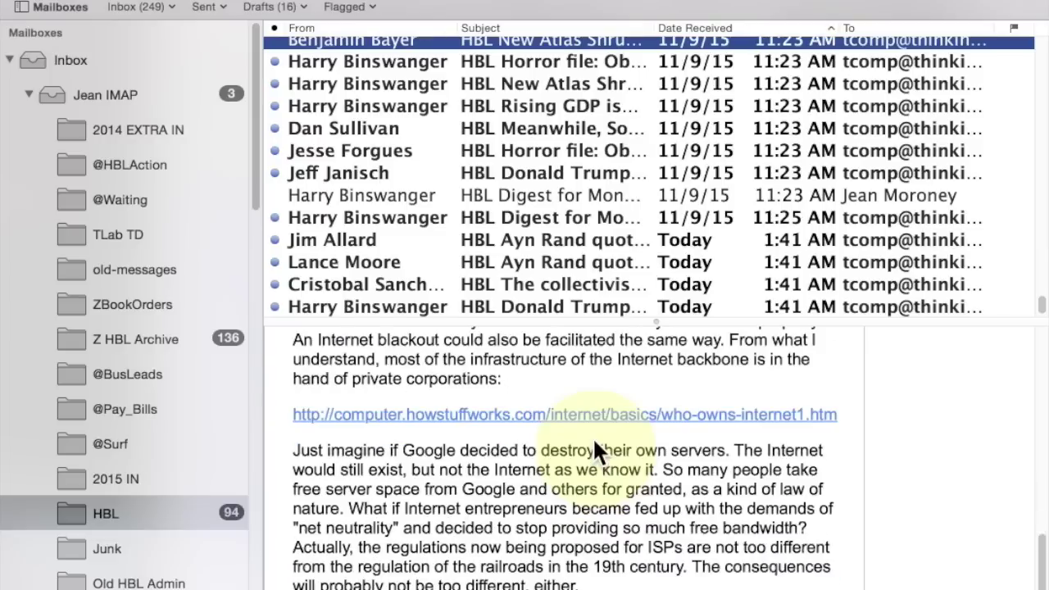